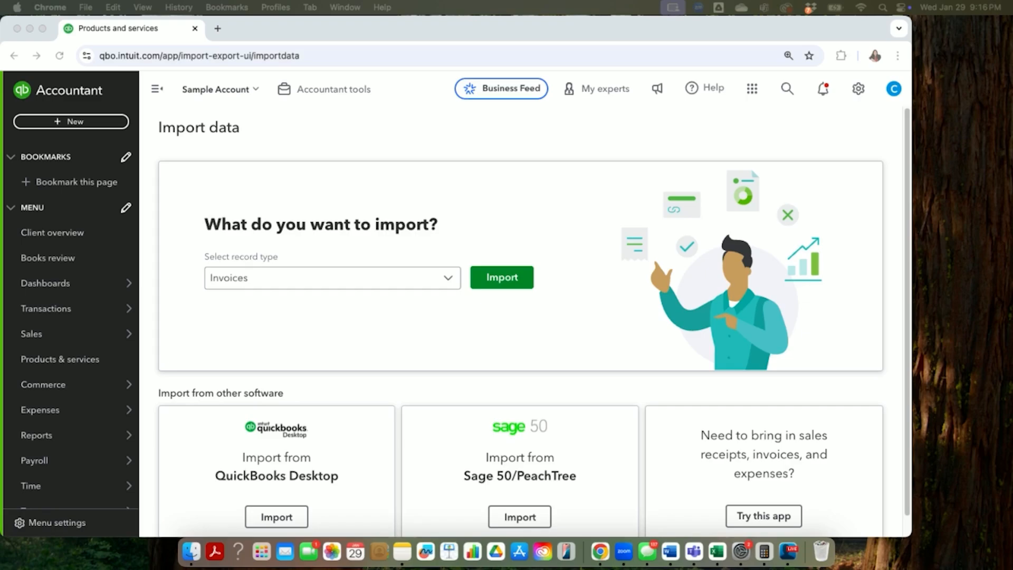
Step: Start a data import with Invoices as the record type
click(858, 89)
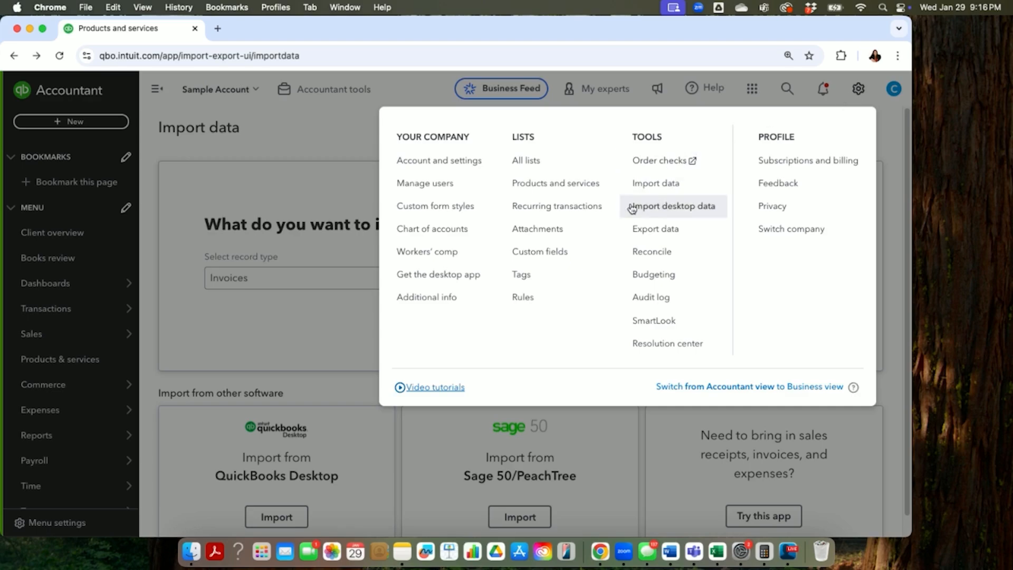
click(664, 188)
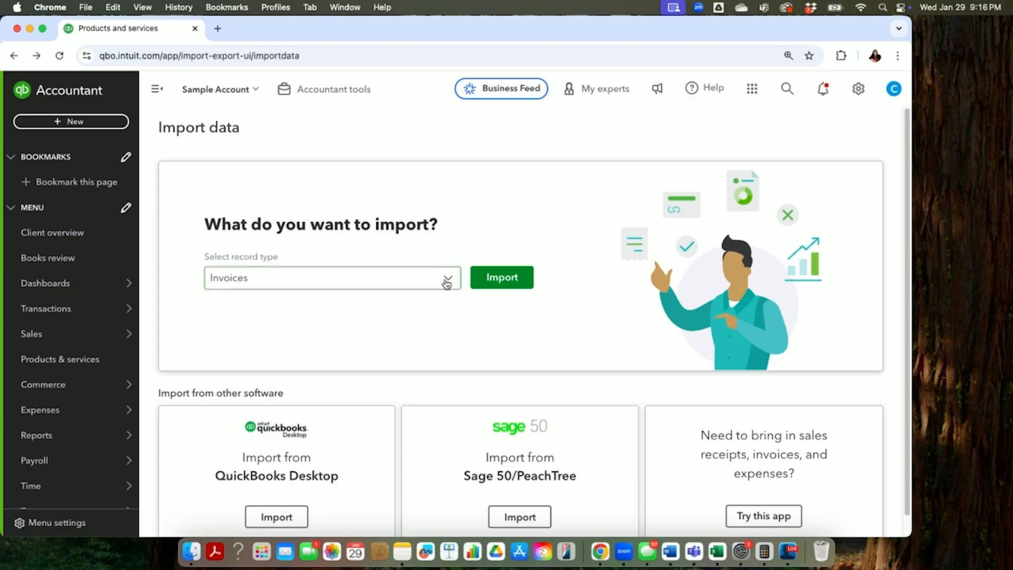
click(447, 282)
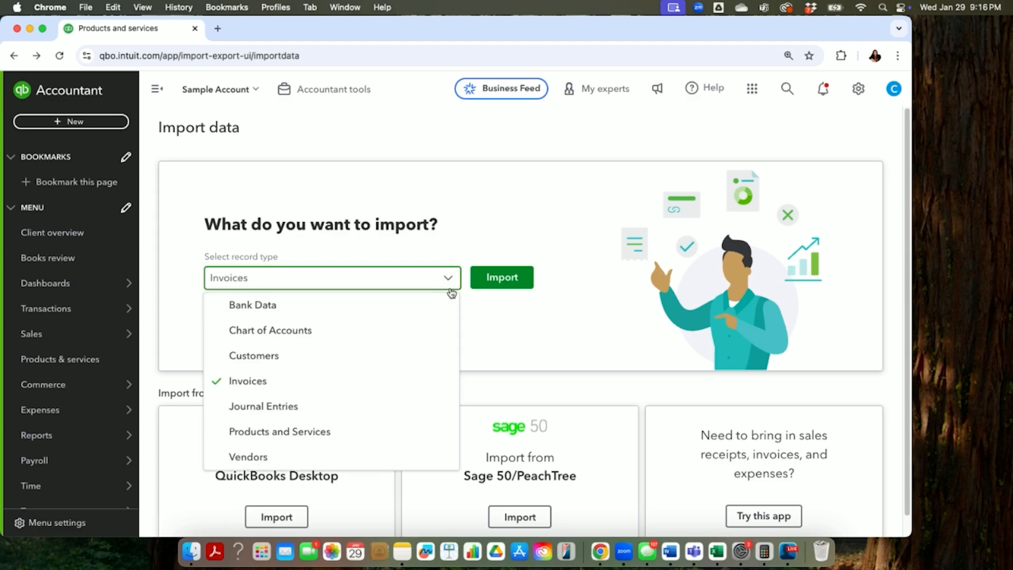
click(342, 384)
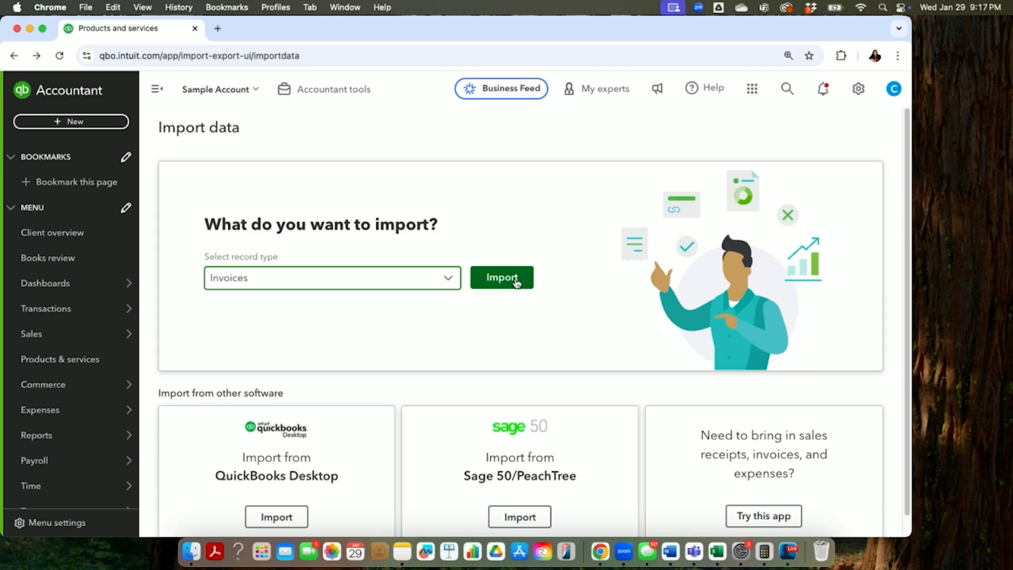
click(507, 279)
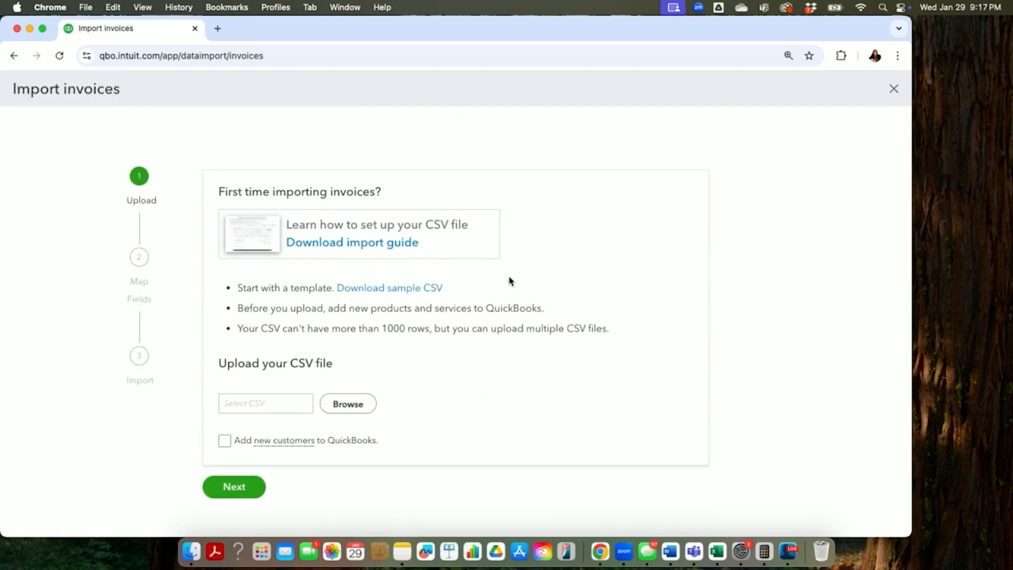
Step: Upload Invoice.csv from the Documents folder, enable adding new customers to QuickBooks, and continue to field mapping
click(361, 410)
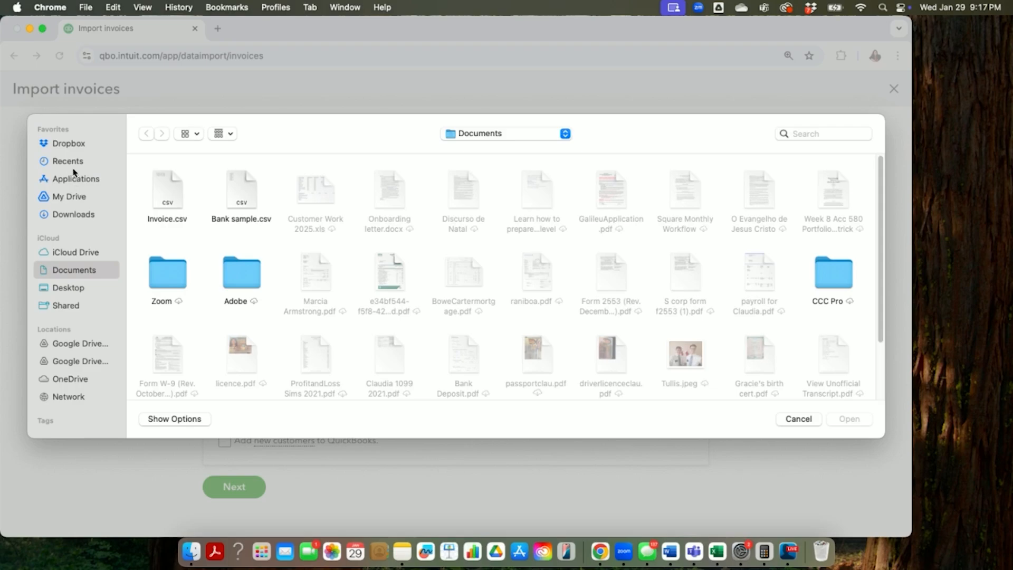
click(76, 215)
click(80, 272)
click(171, 185)
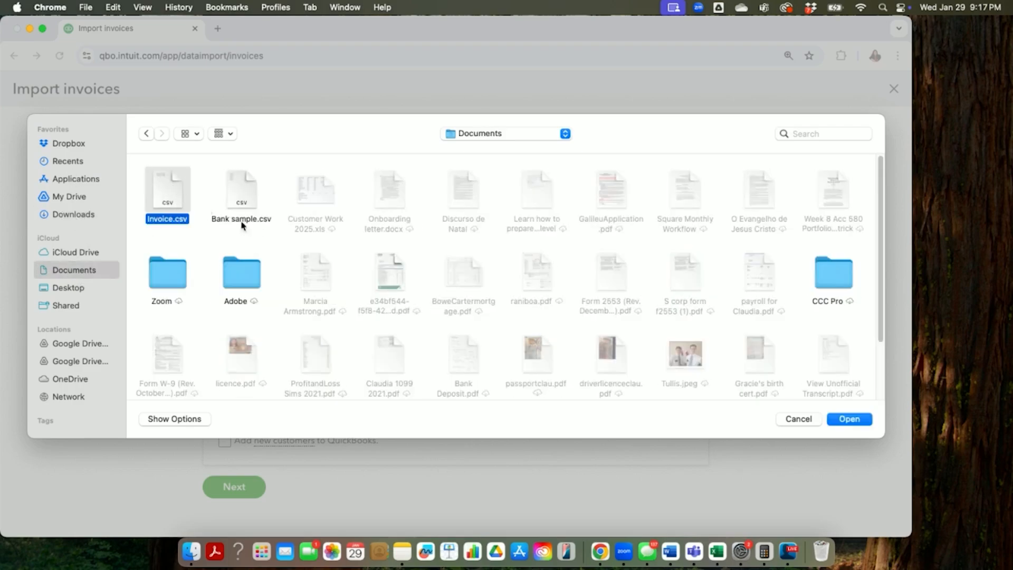
click(858, 420)
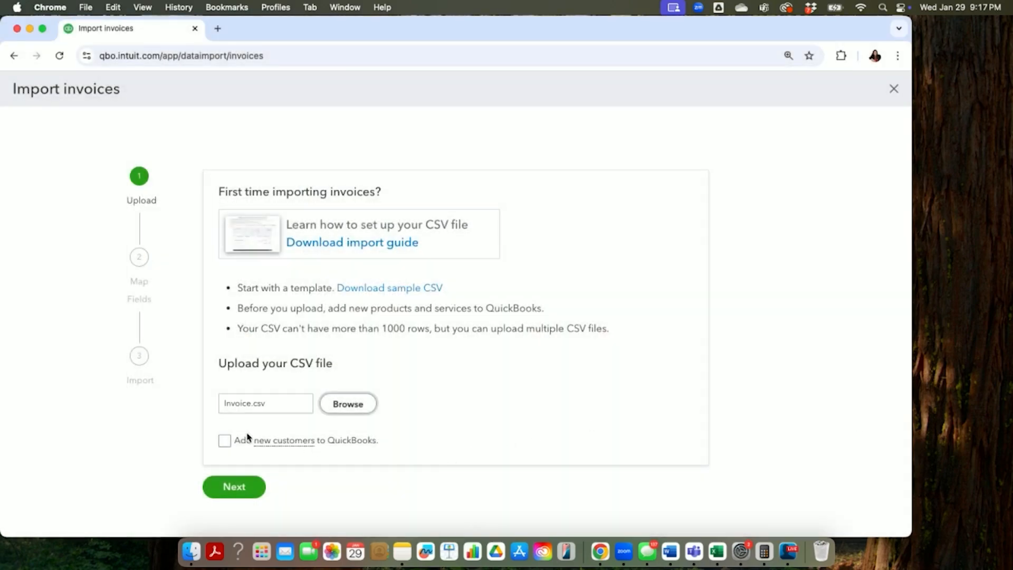
click(227, 441)
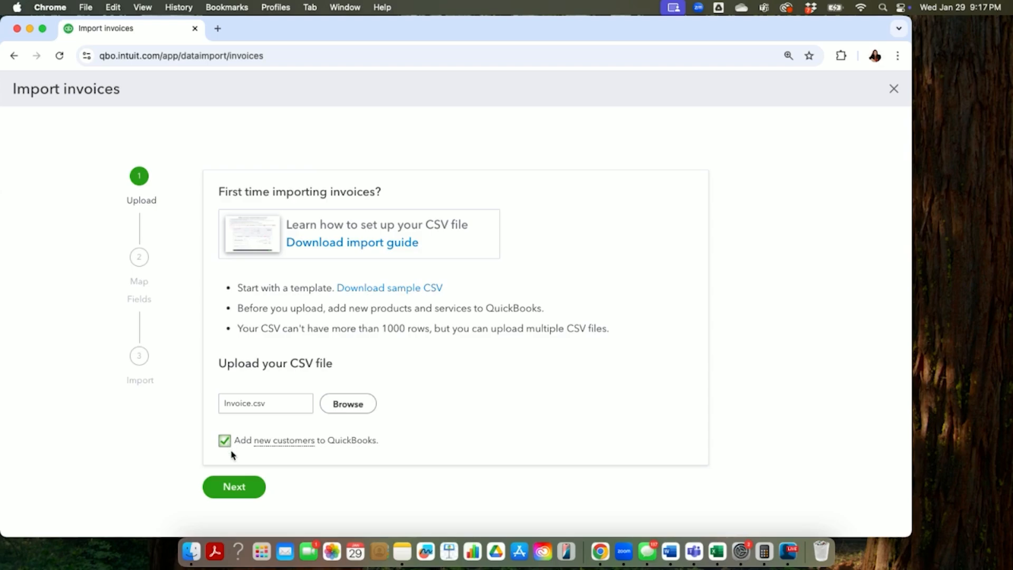
click(245, 487)
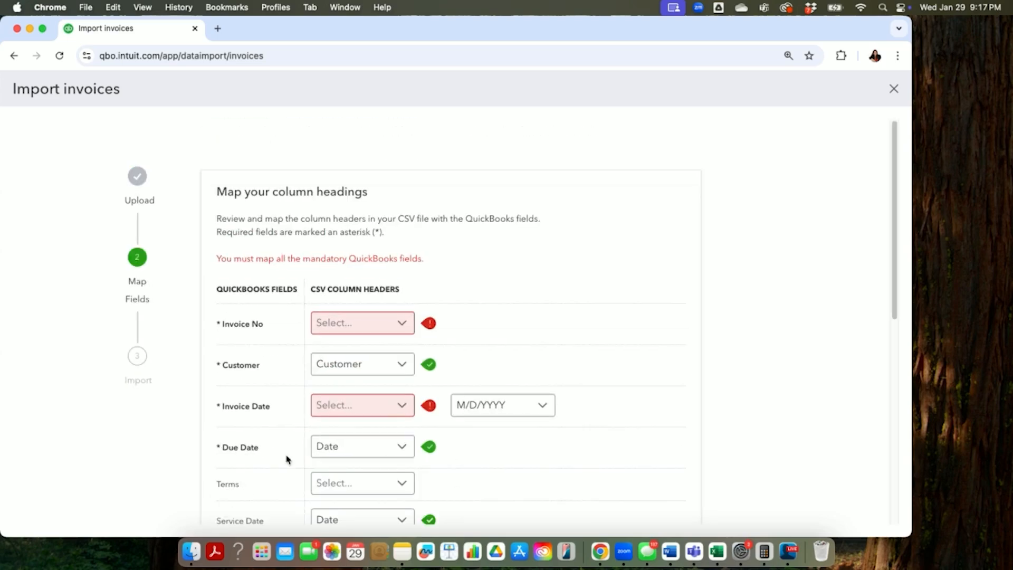
Step: Map the Invoice No field to the Invoice column and the Invoice Date field to the Date column
click(397, 325)
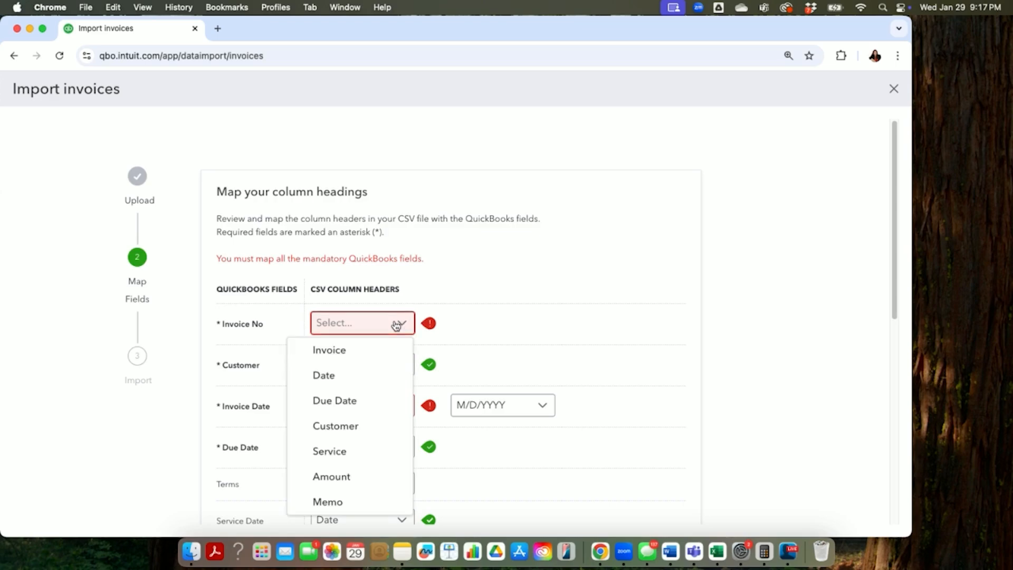
click(344, 350)
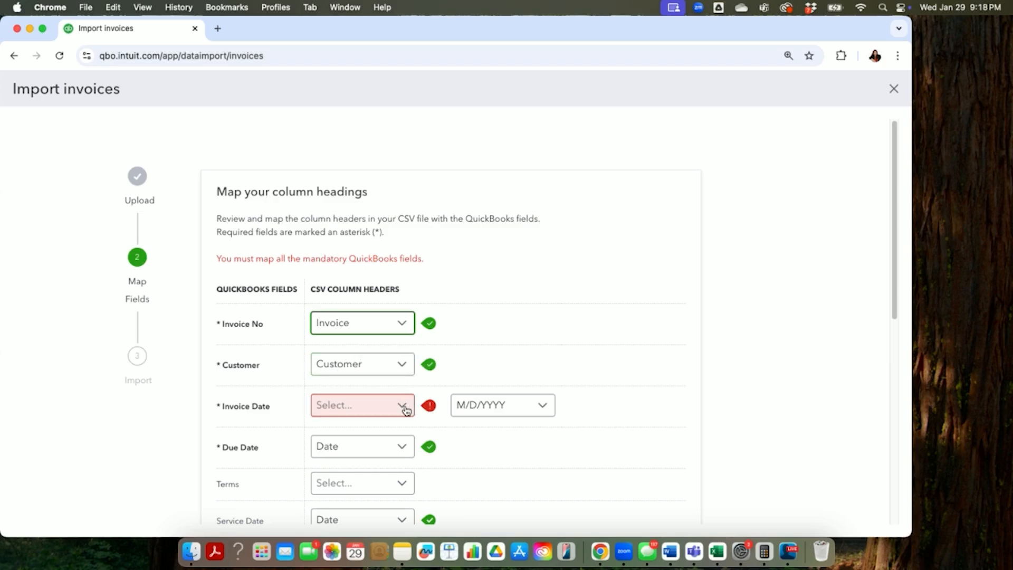
click(404, 410)
click(352, 258)
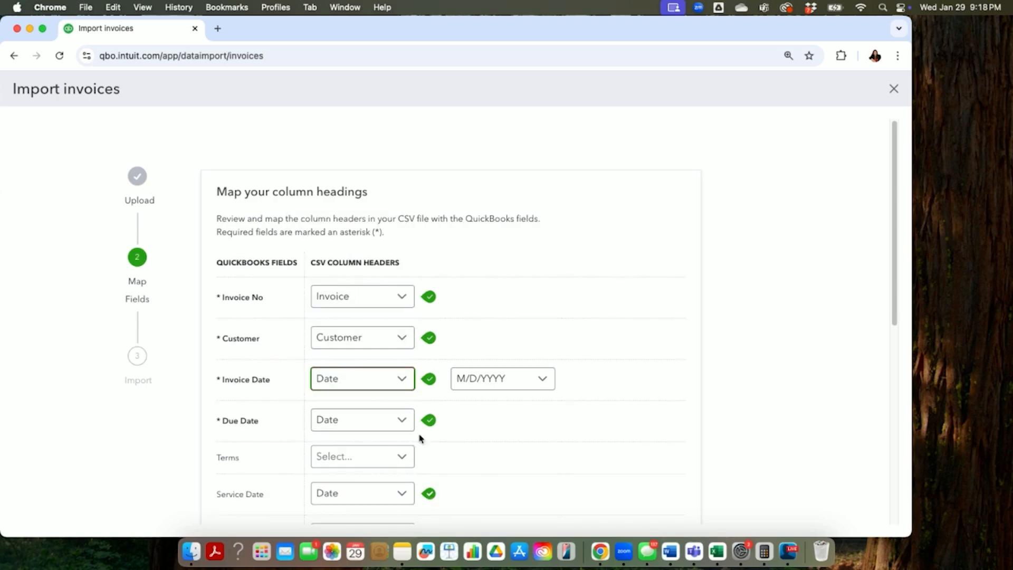
Step: Map the Due Date field to the Due Date column and set Service Date to Not applicable
scroll(404, 420, down, 1)
click(399, 397)
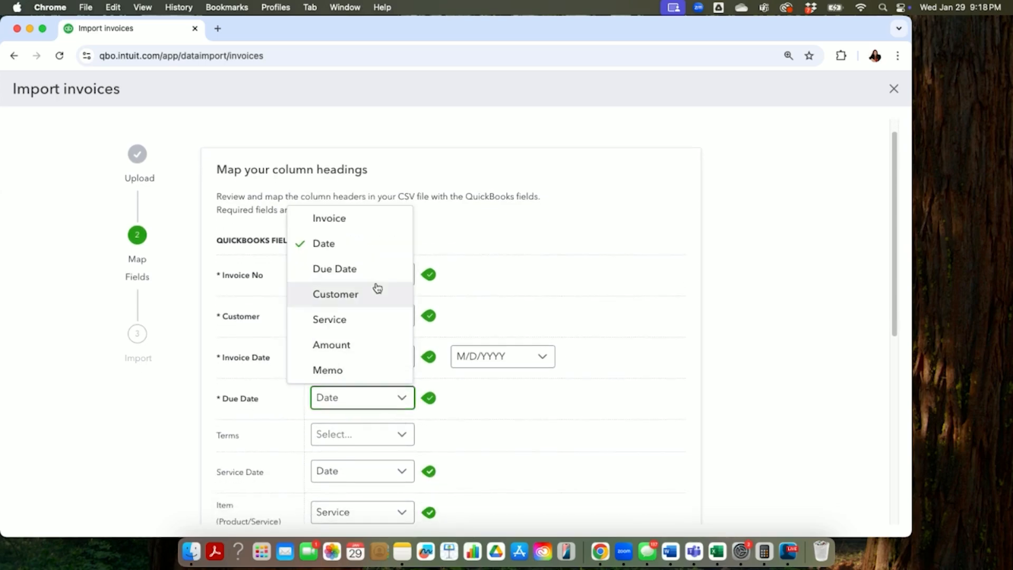
click(373, 269)
scroll(450, 459, down, 3)
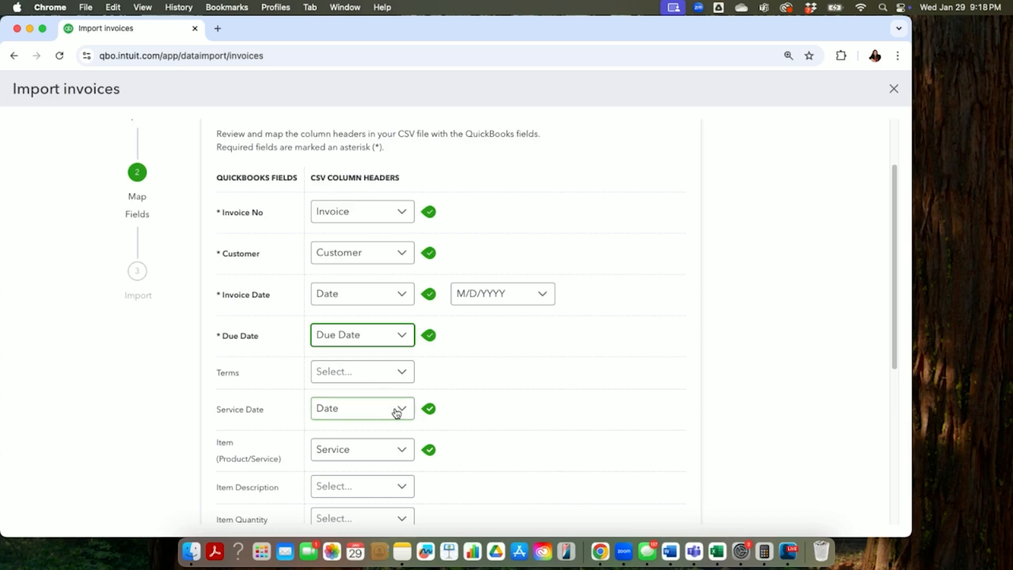
click(403, 412)
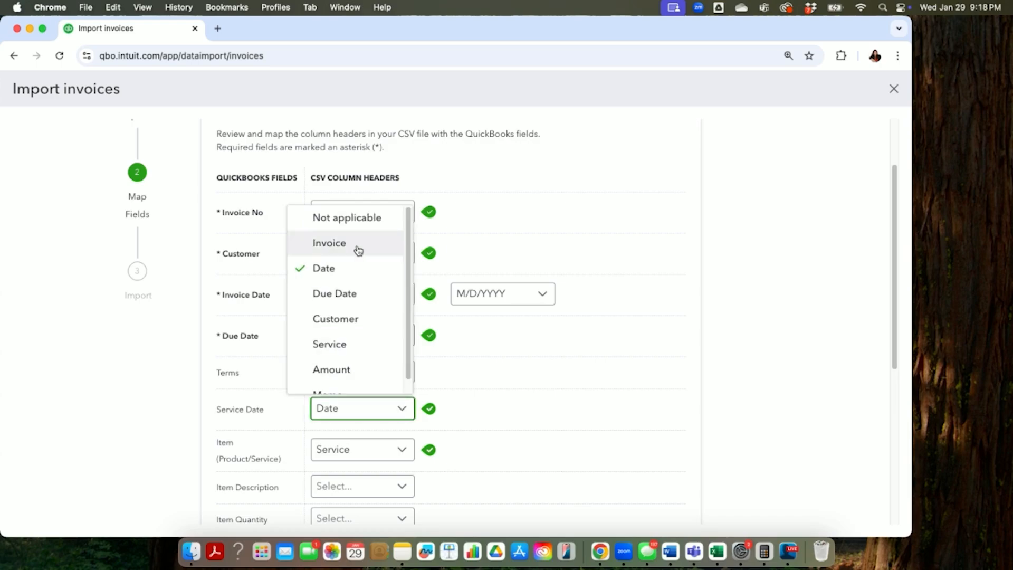
click(357, 210)
Step: Accept the remaining field mappings and complete the invoice import
scroll(439, 417, down, 5)
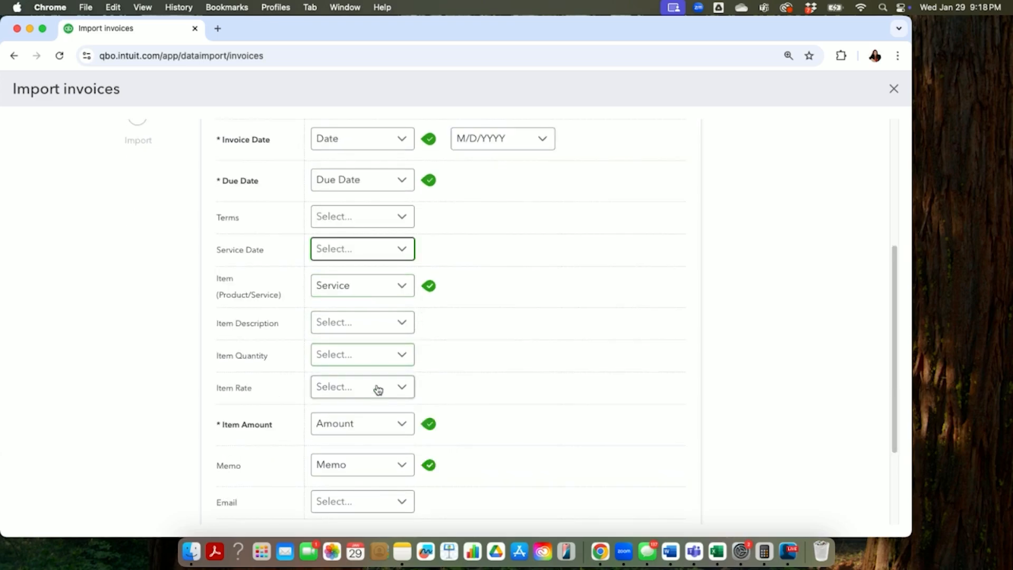
scroll(376, 394, down, 1)
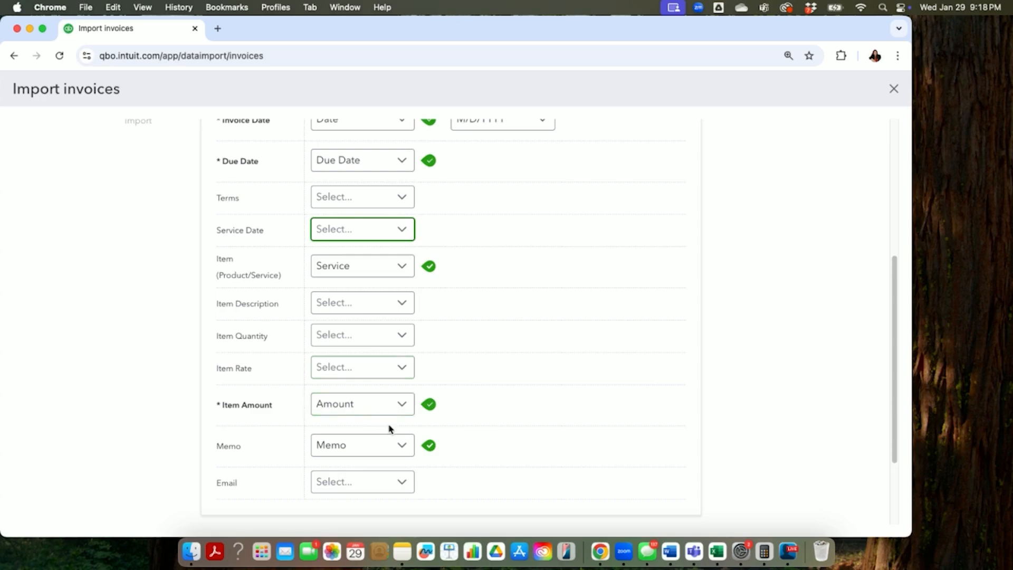
scroll(389, 427, down, 3)
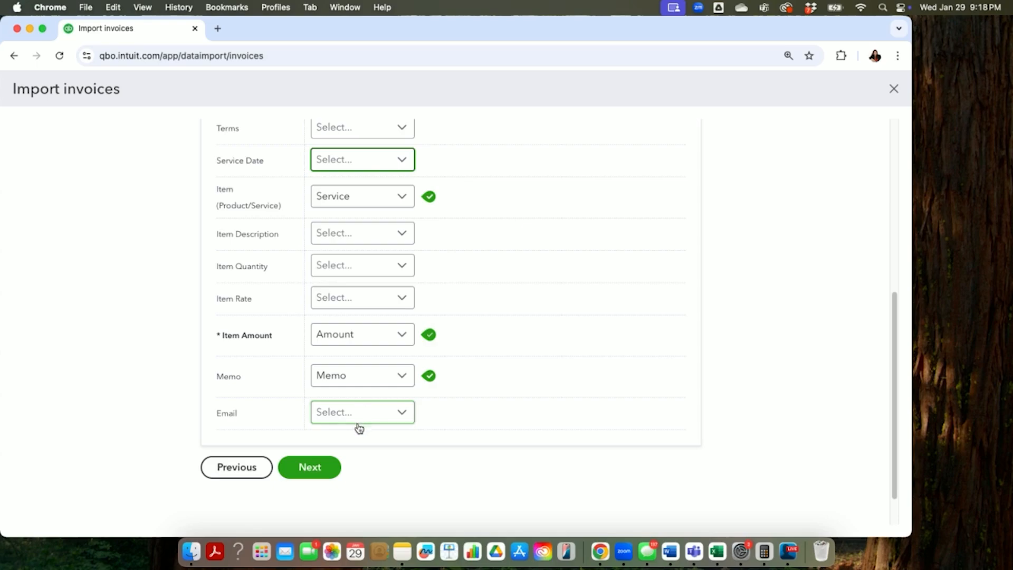
click(316, 474)
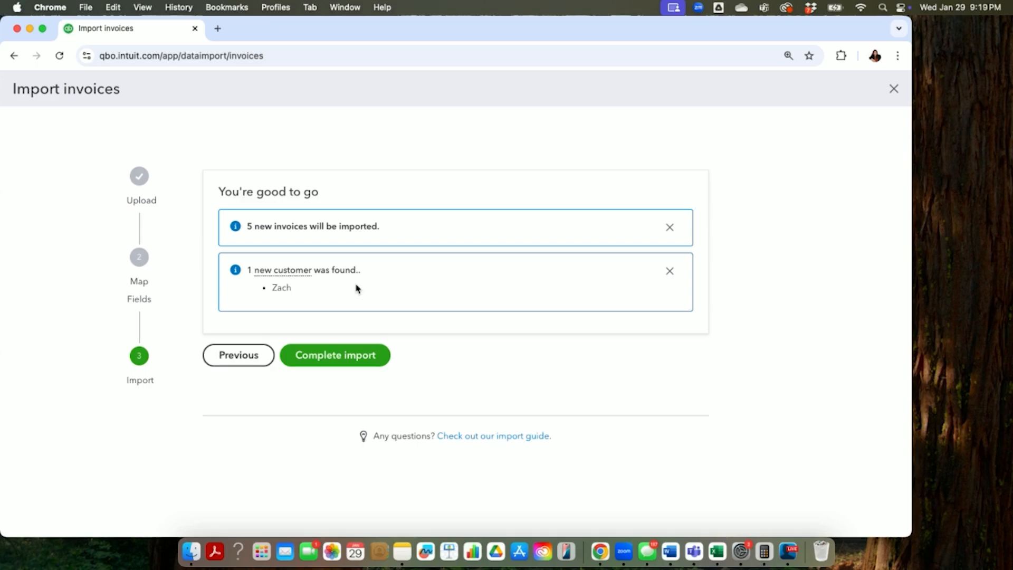
click(329, 362)
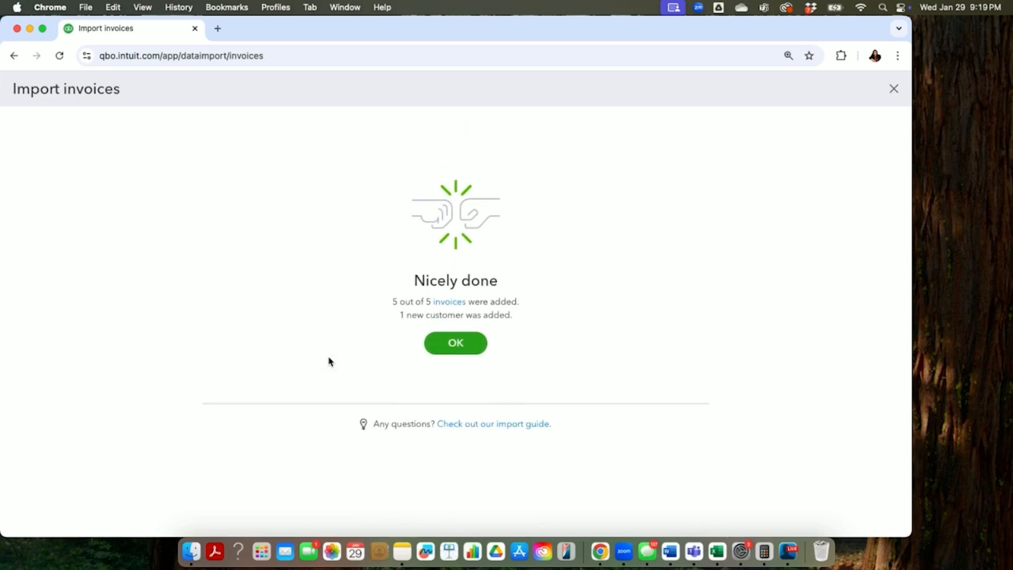
click(458, 343)
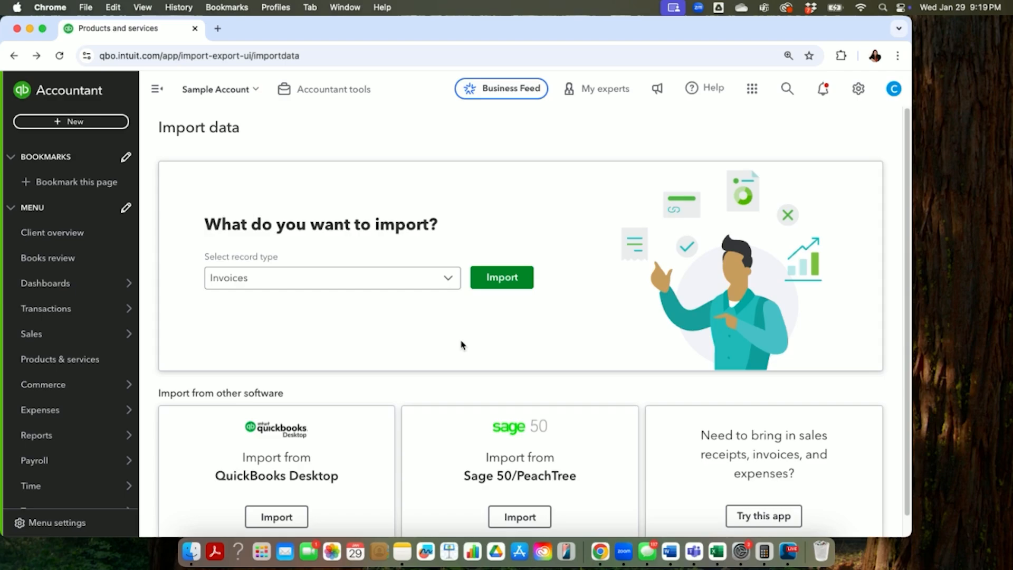
Step: Look through the sales invoices list for the imported invoices and filter it to Unpaid status
mouse_move(72, 338)
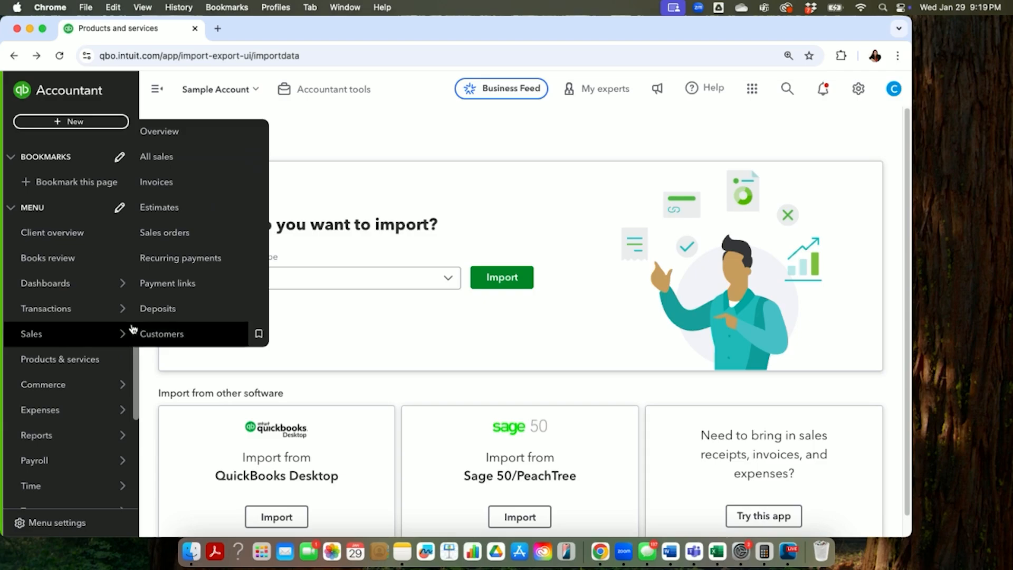
click(159, 180)
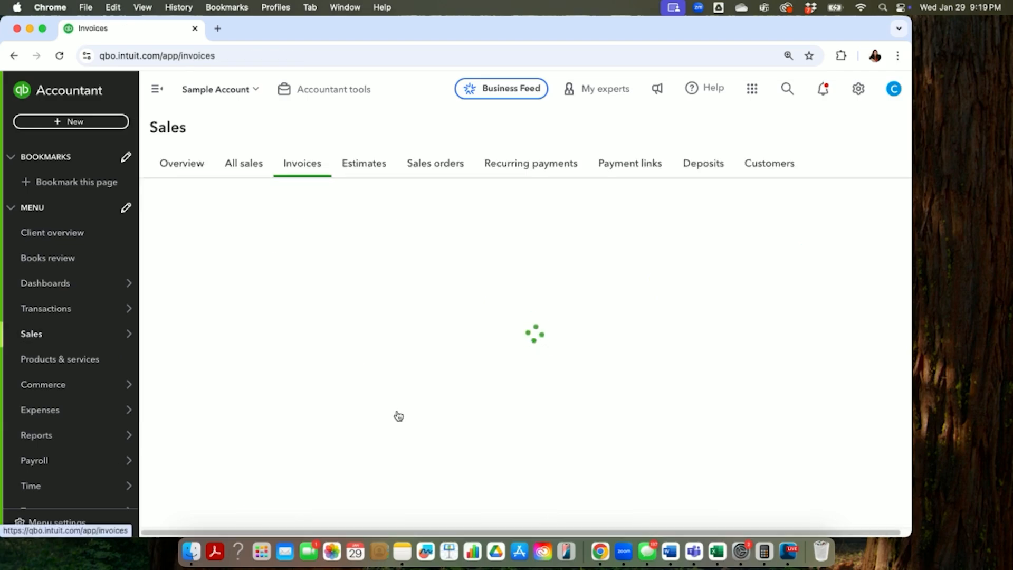
scroll(396, 408, down, 5)
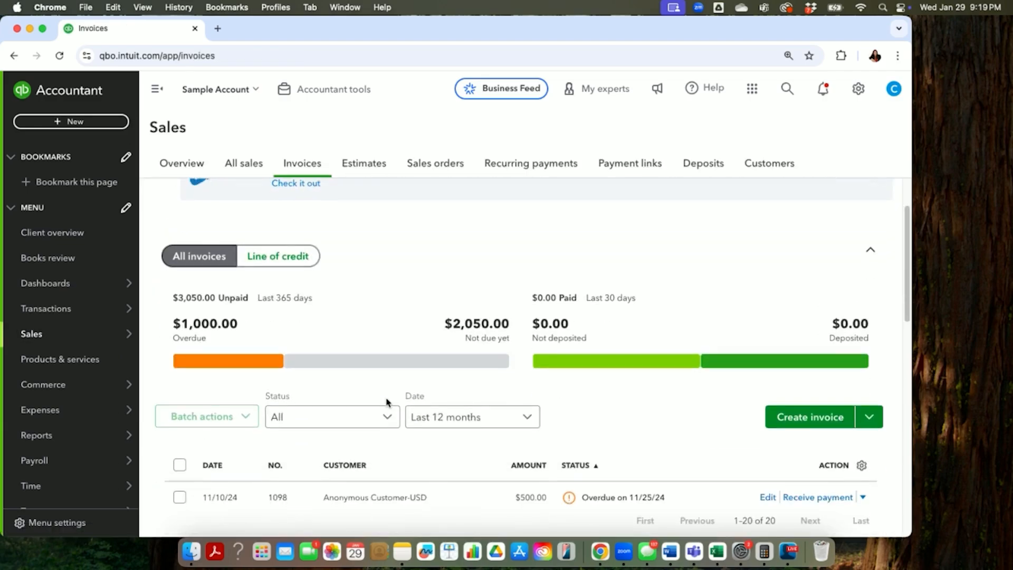
scroll(387, 402, down, 2)
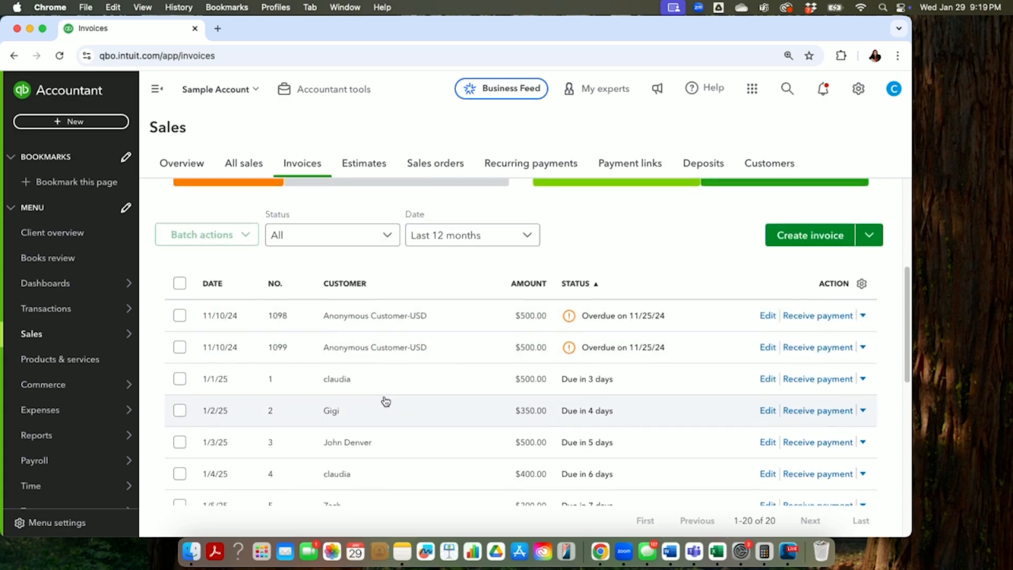
scroll(387, 403, up, 1)
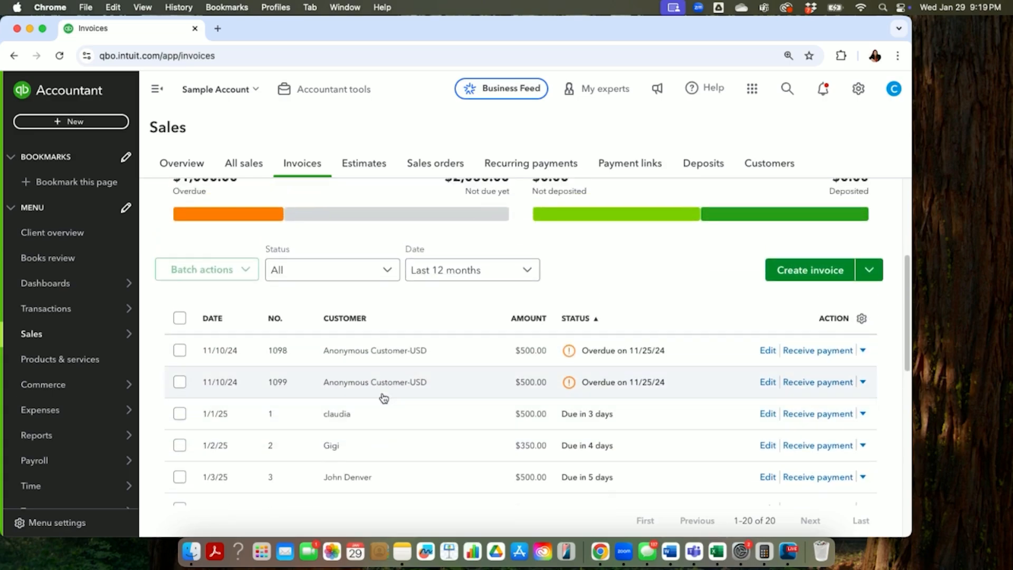
scroll(381, 396, down, 2)
scroll(379, 395, up, 2)
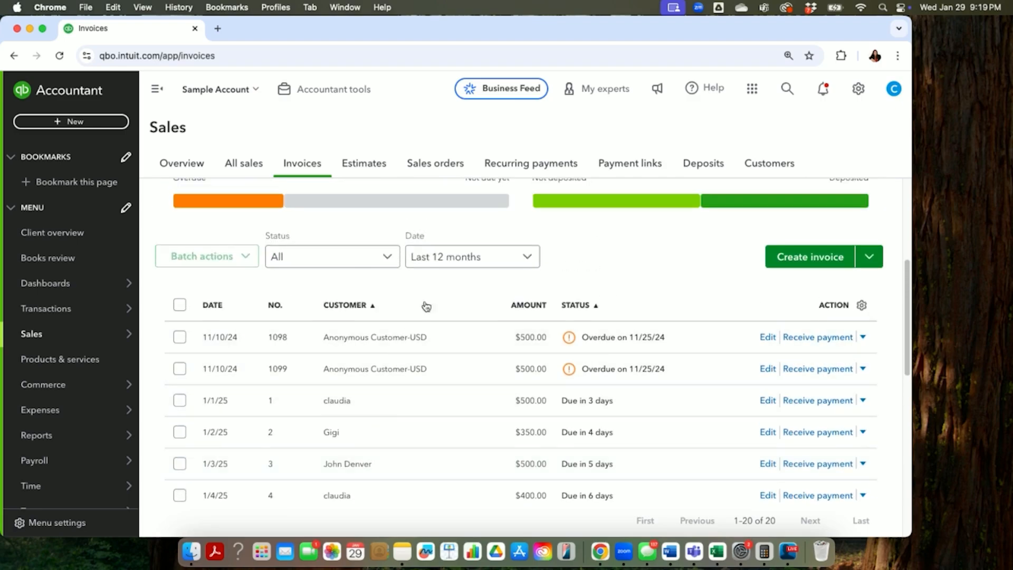
click(388, 259)
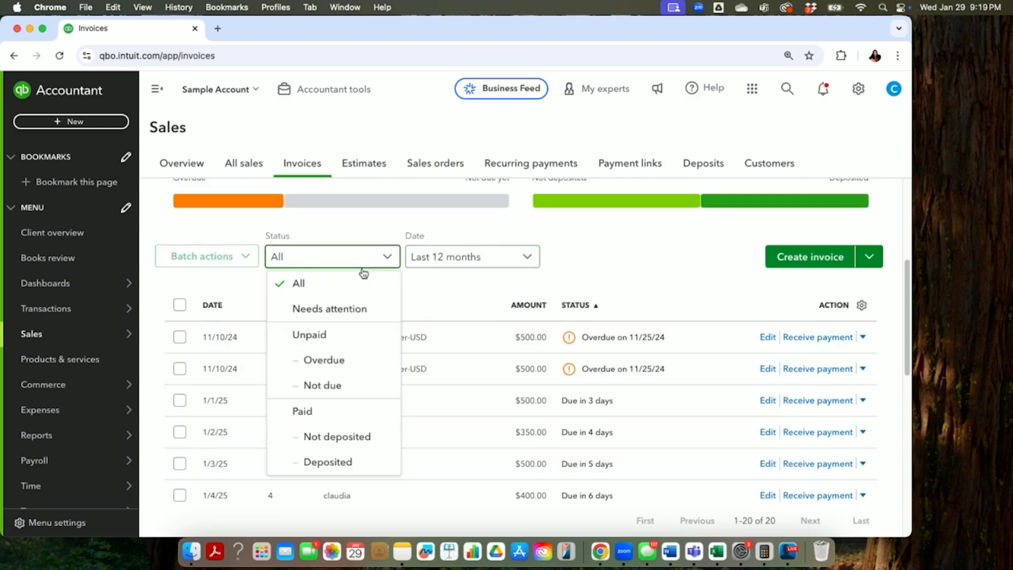
click(335, 337)
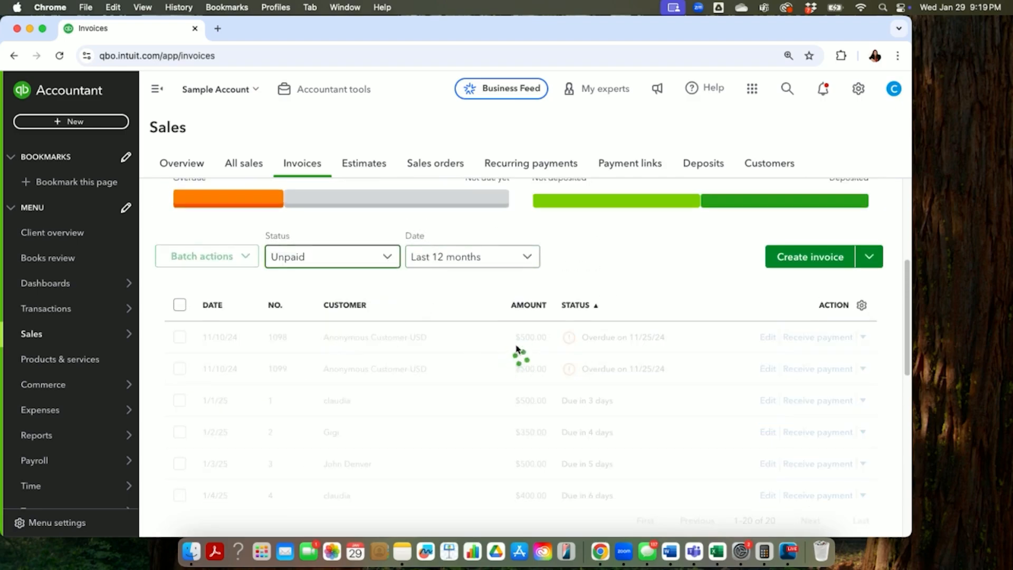
Step: Receive the full $500.00 payment for the invoice dated 1/1/25, with Payments to deposit as the deposit account, and save it
scroll(549, 364, down, 2)
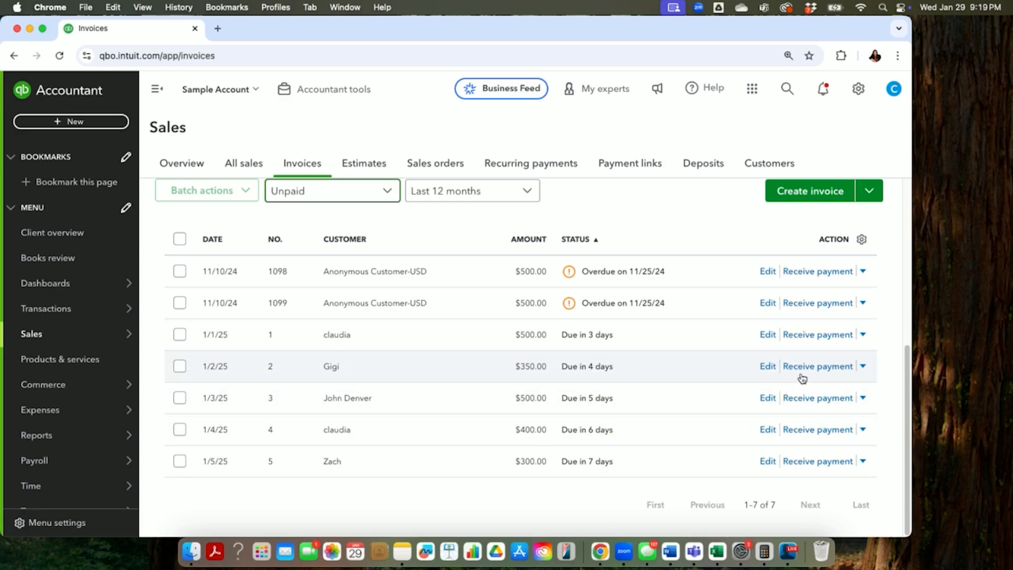
click(832, 337)
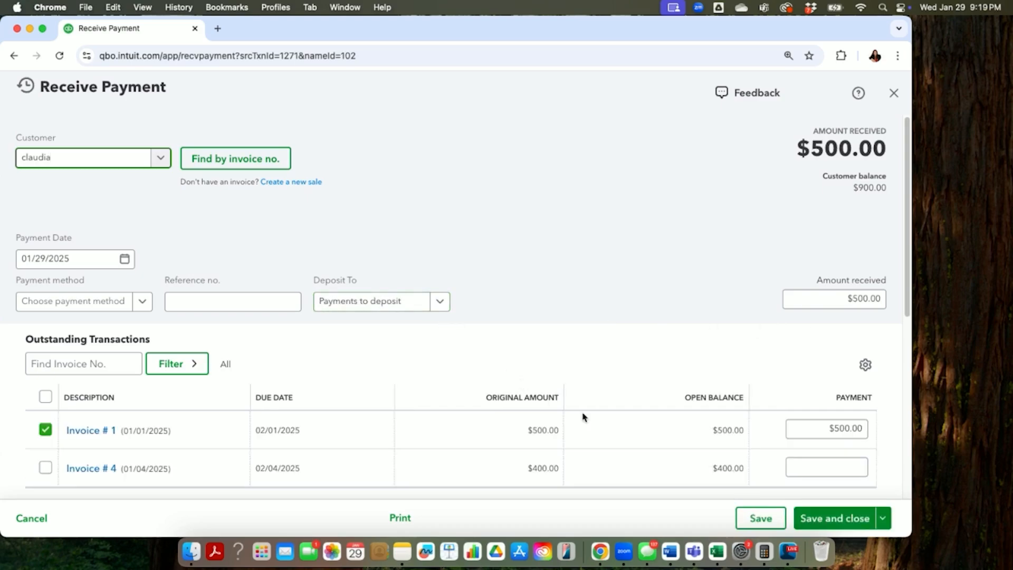
click(836, 524)
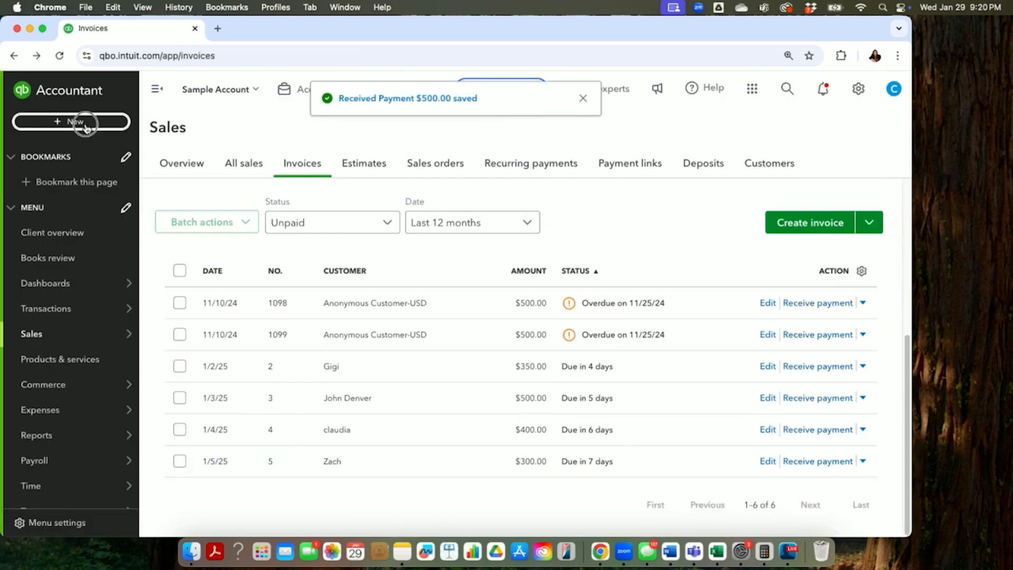
Step: Prepare a bank deposit to Chase 123 that includes both the $450.00 and $500.00 payments, and leave it without saving
click(86, 125)
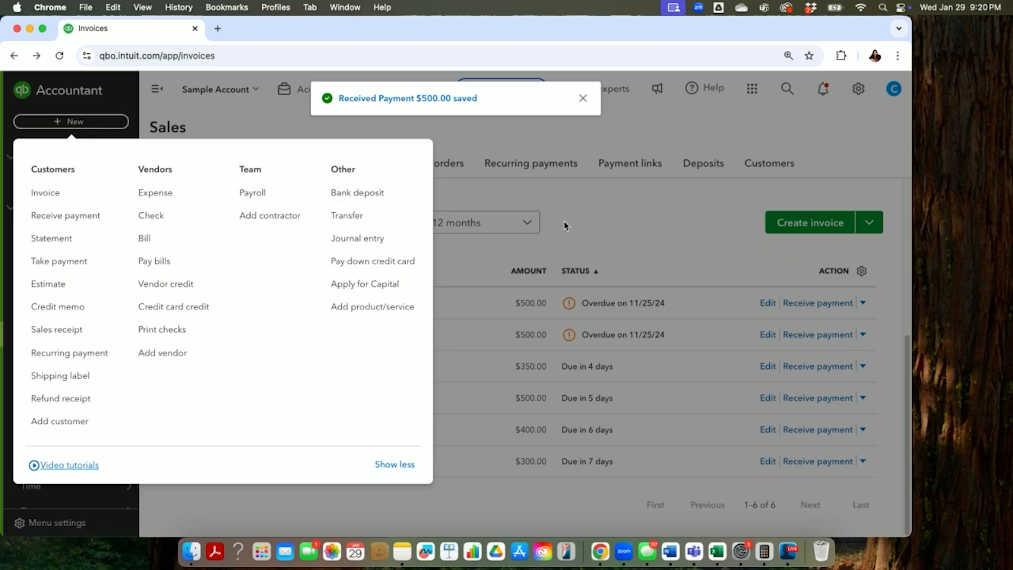
click(357, 195)
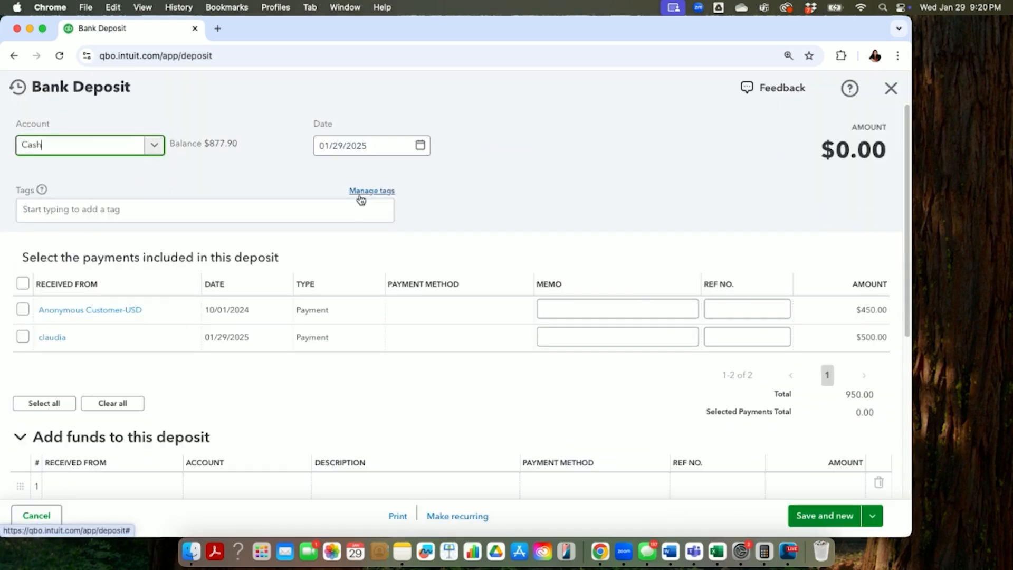
click(154, 145)
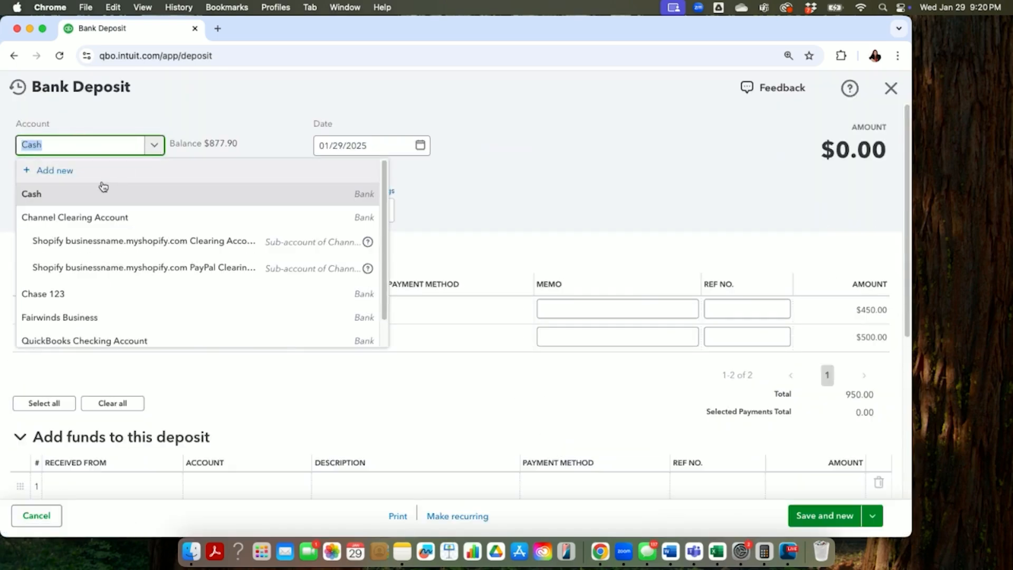
click(80, 292)
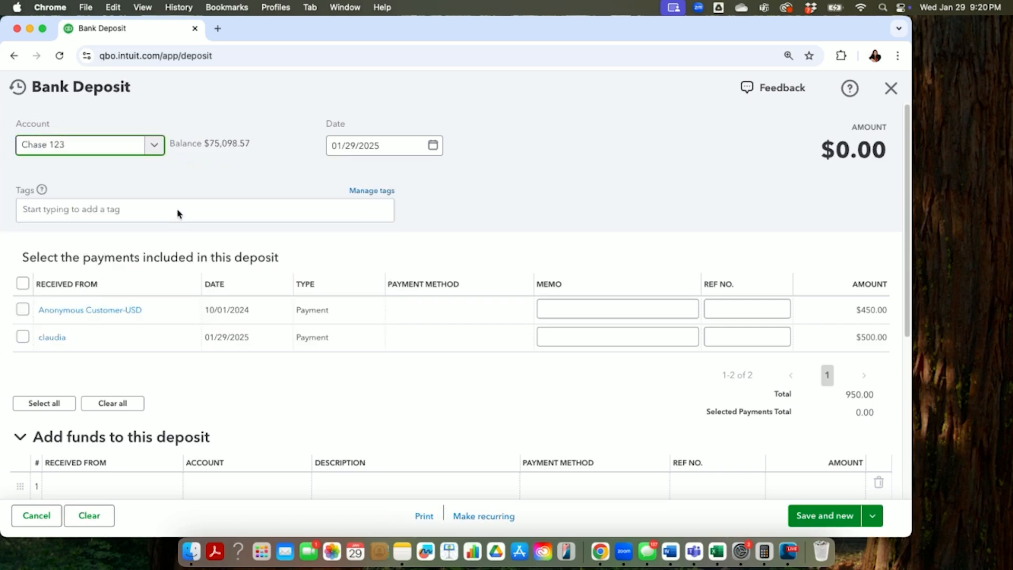
click(24, 310)
click(24, 337)
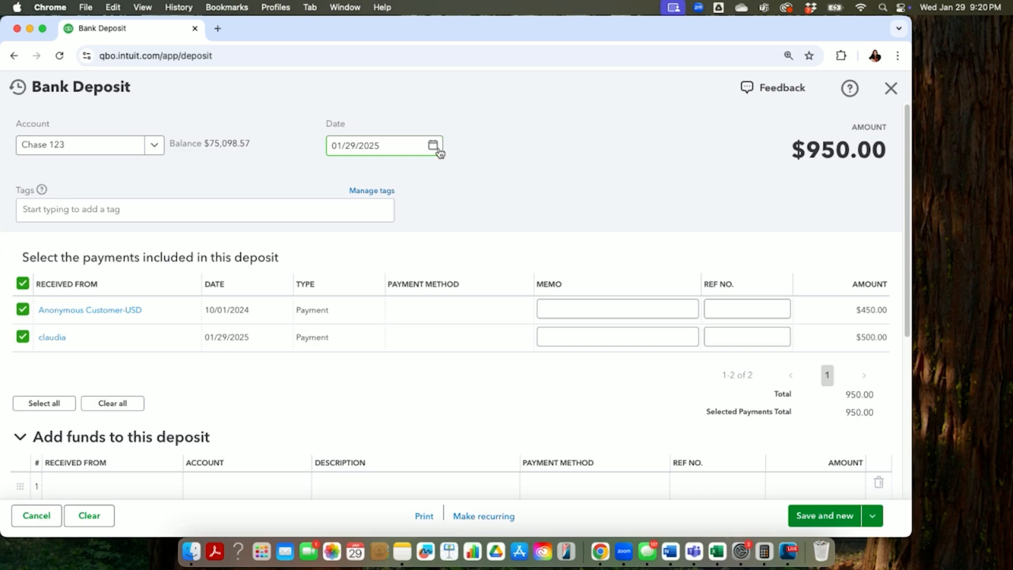
click(891, 90)
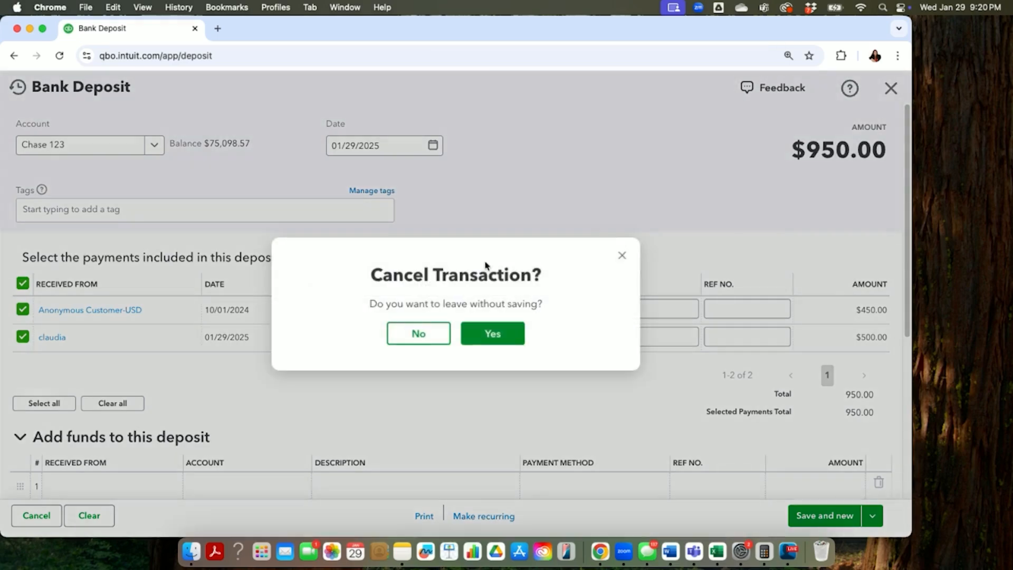
click(489, 338)
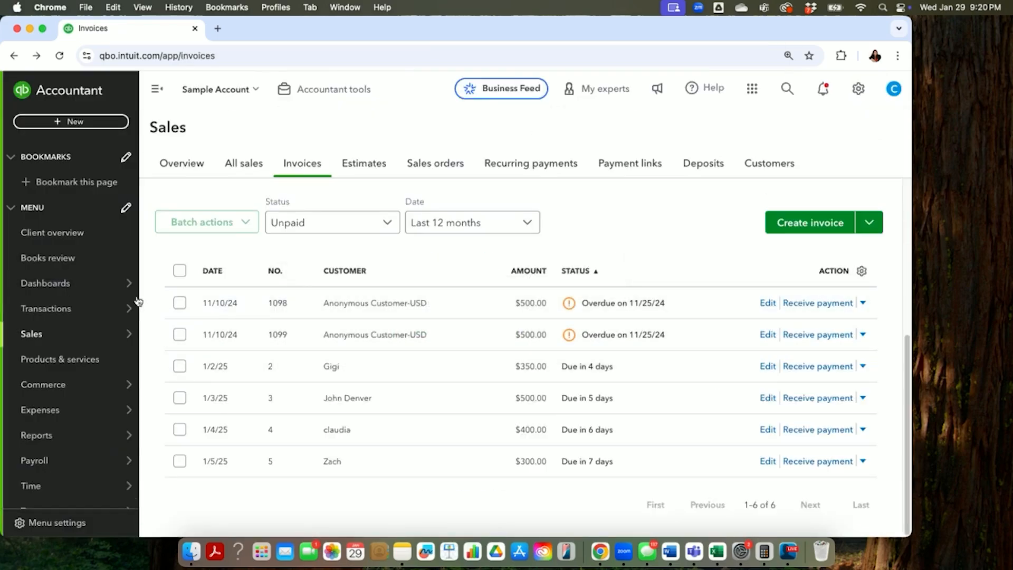
Step: Open the bank transactions page to view the connected bank accounts and the transactions for review
mouse_move(69, 288)
mouse_move(74, 310)
click(162, 309)
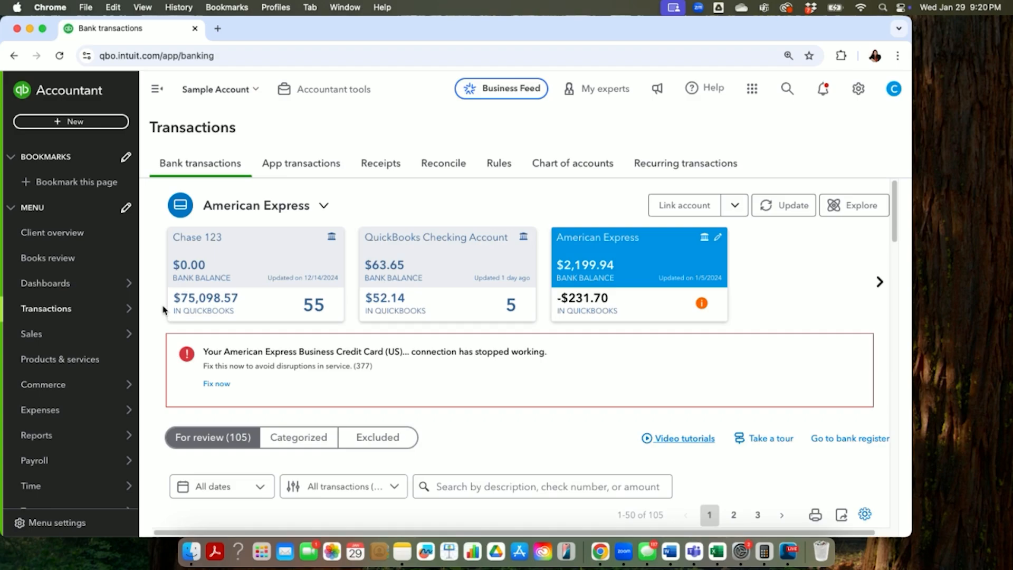
mouse_move(105, 461)
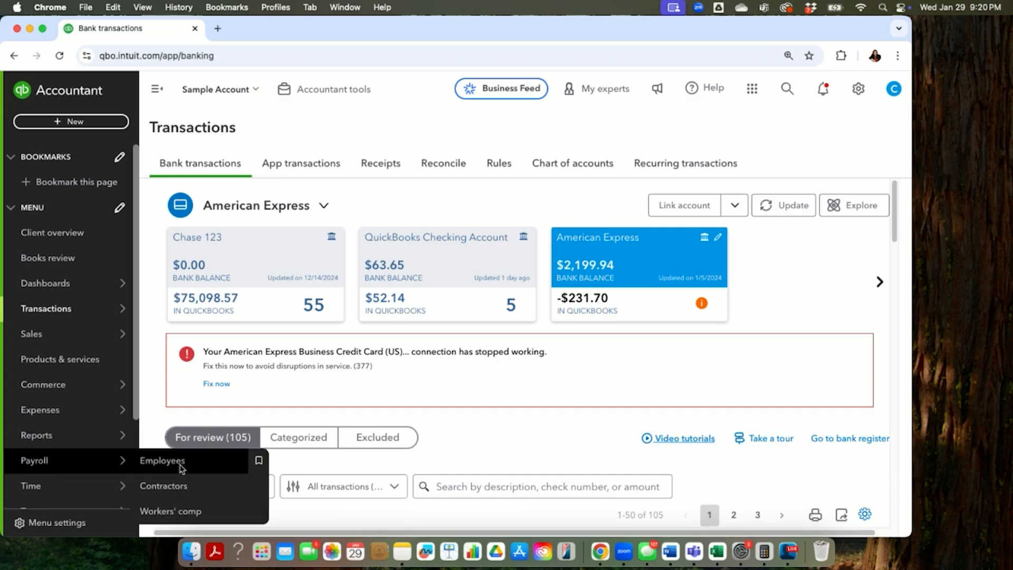